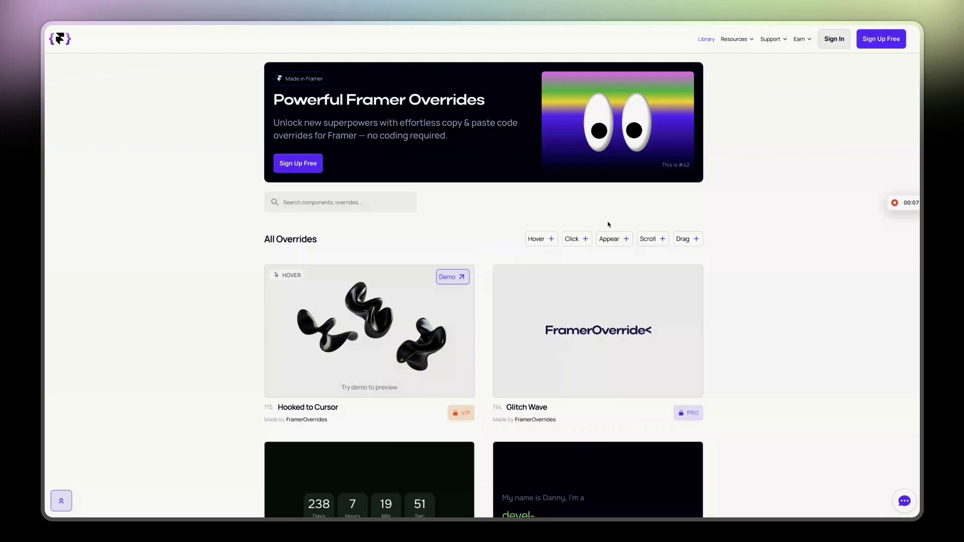
Scroll the FramerOverrides library, then move to the YouTube tutorial on adding a custom class to a button.
scroll(608, 224, "down", 5)
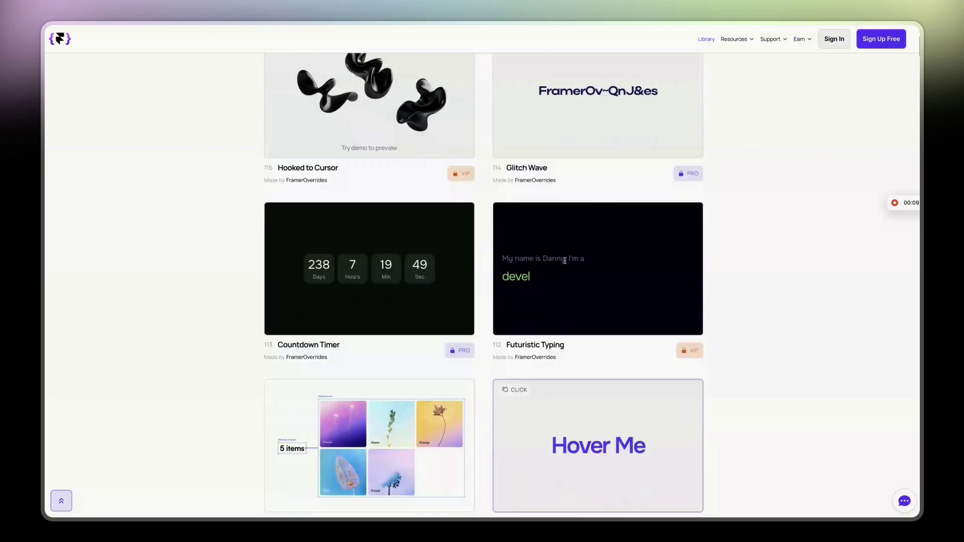
scroll(347, 284, "down", 6)
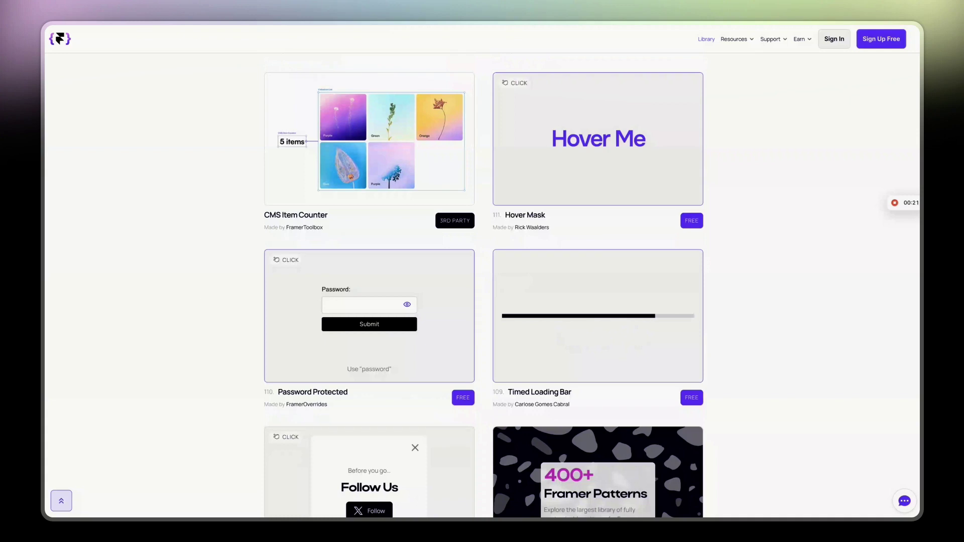
key("ctrl+Tab")
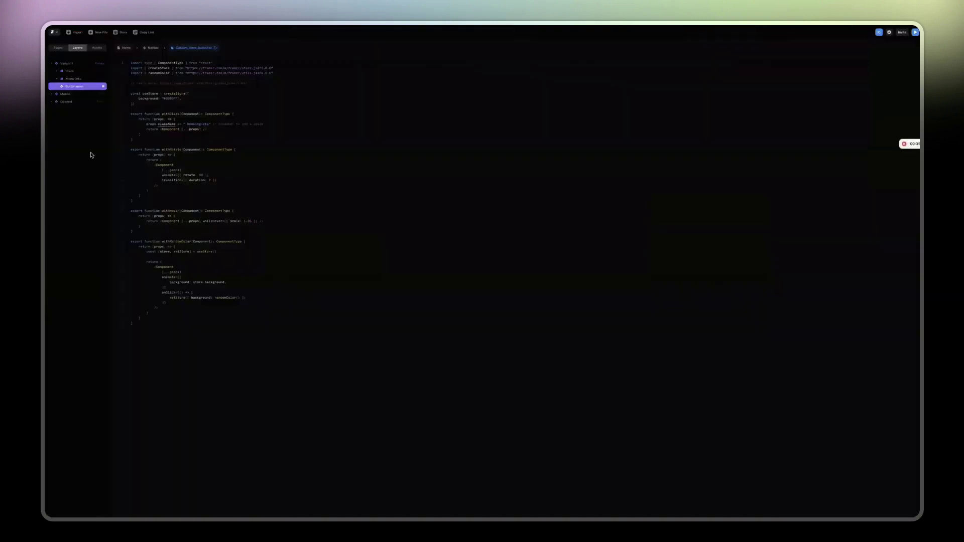
Remove and re-add the code override on the Navbar's Button main so withClass is no longer set.
left_click(127, 47)
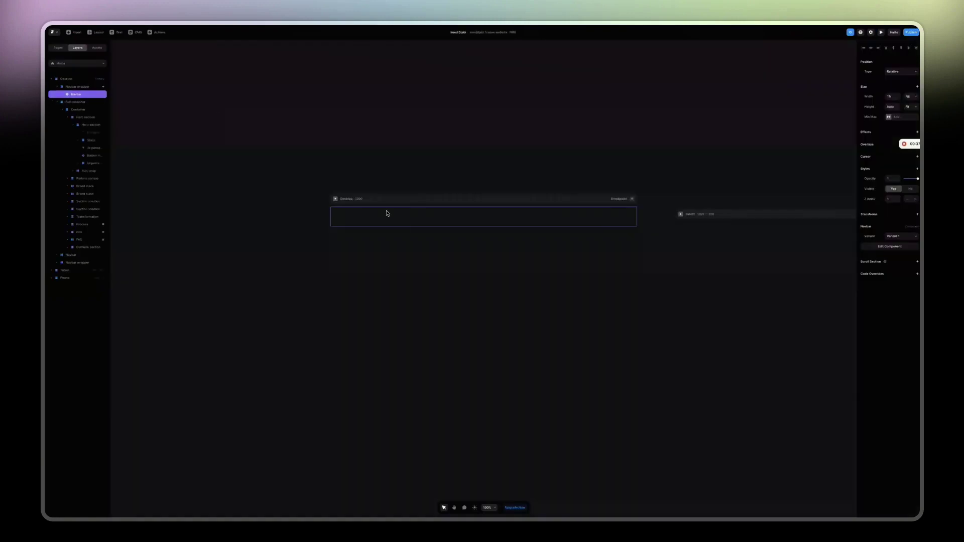
double_click(601, 218)
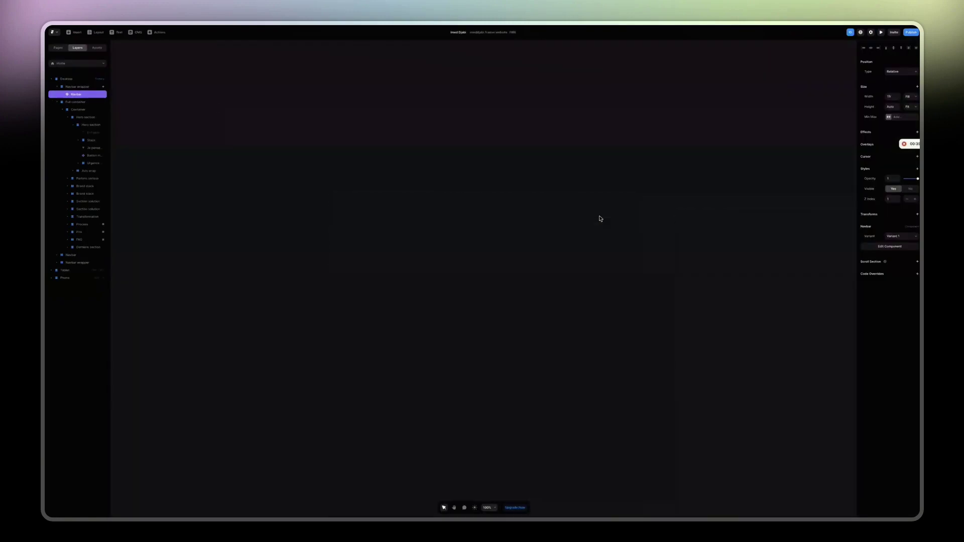
left_click(602, 292)
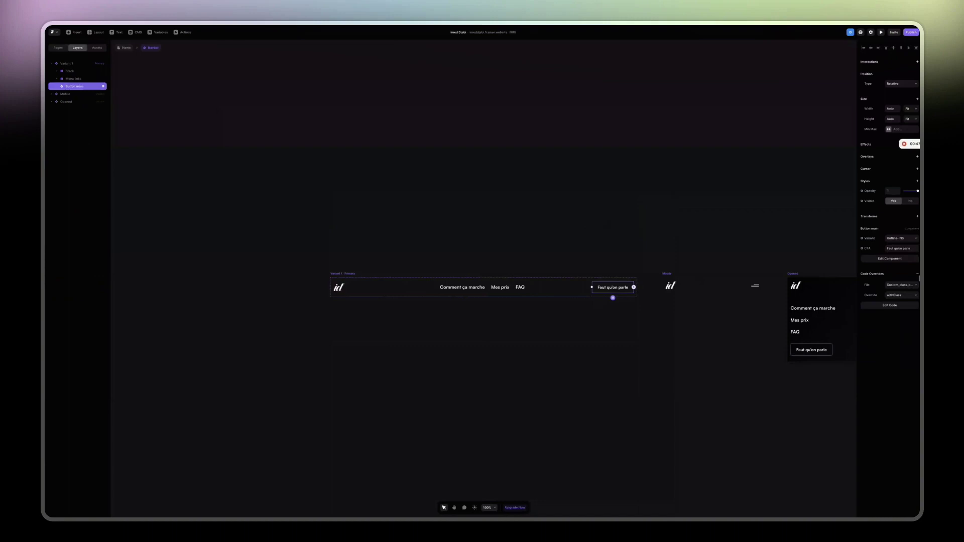
left_click(918, 276)
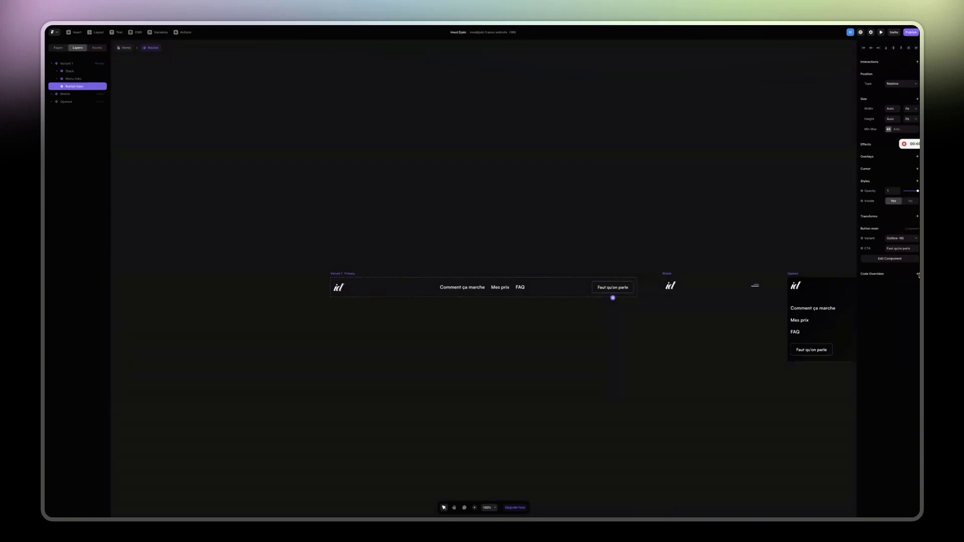
left_click(917, 275)
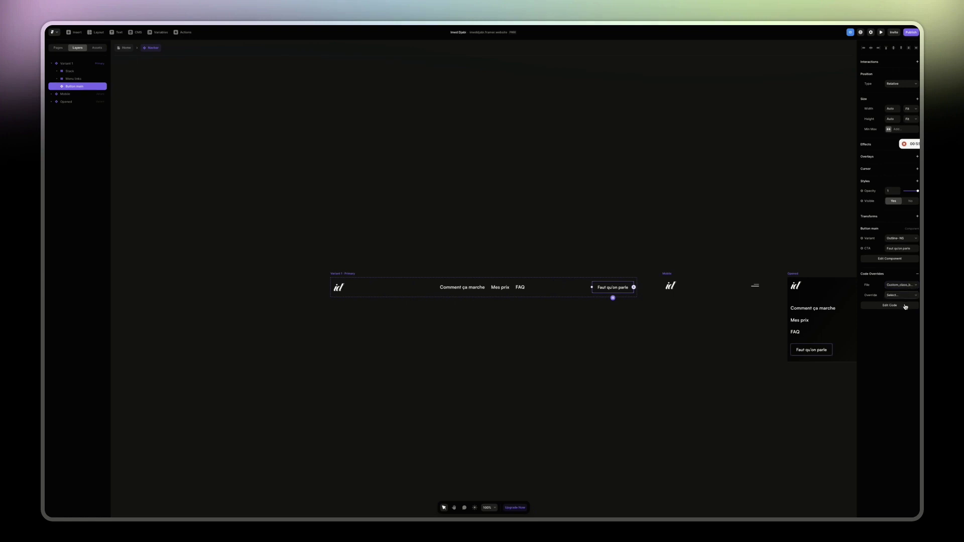
left_click(402, 187)
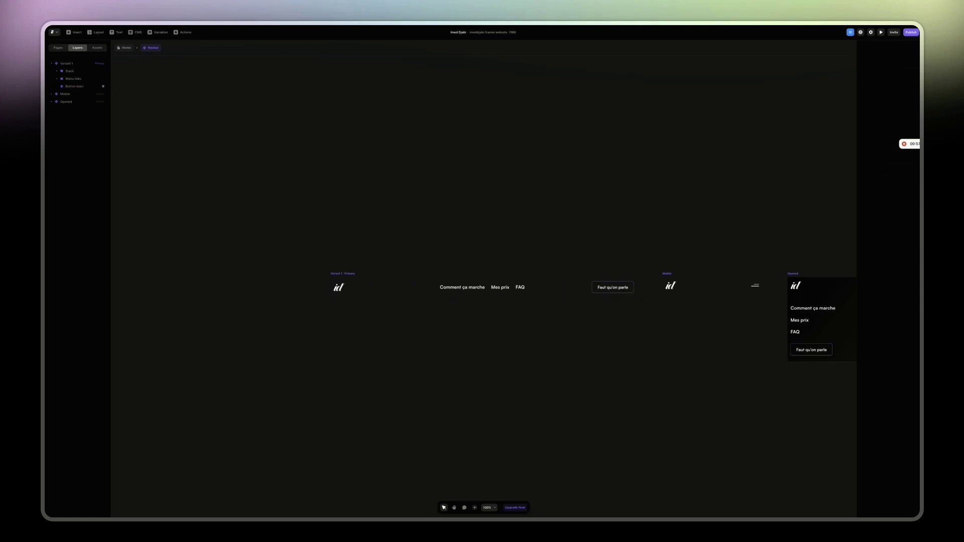
Scroll down the FramerOverrides library to the Bubbly Bois card and open it.
key("alt+Tab")
scroll(186, 290, "down", 3)
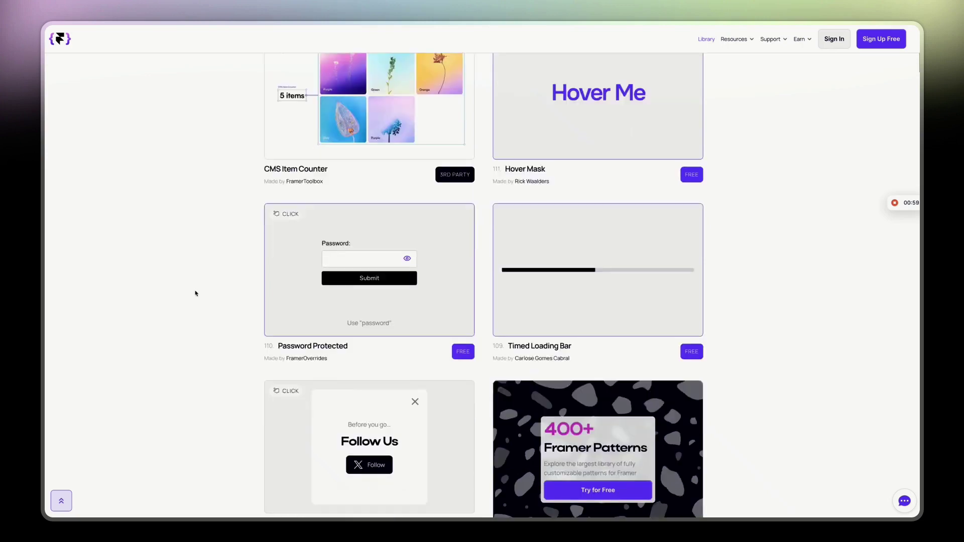
scroll(196, 294, "down", 3)
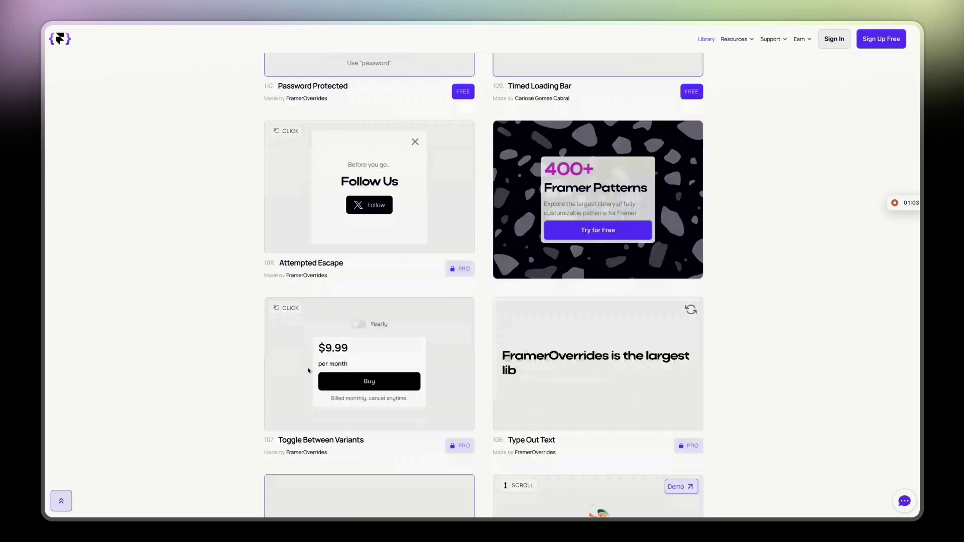
scroll(308, 371, "down", 10)
scroll(309, 371, "down", 4)
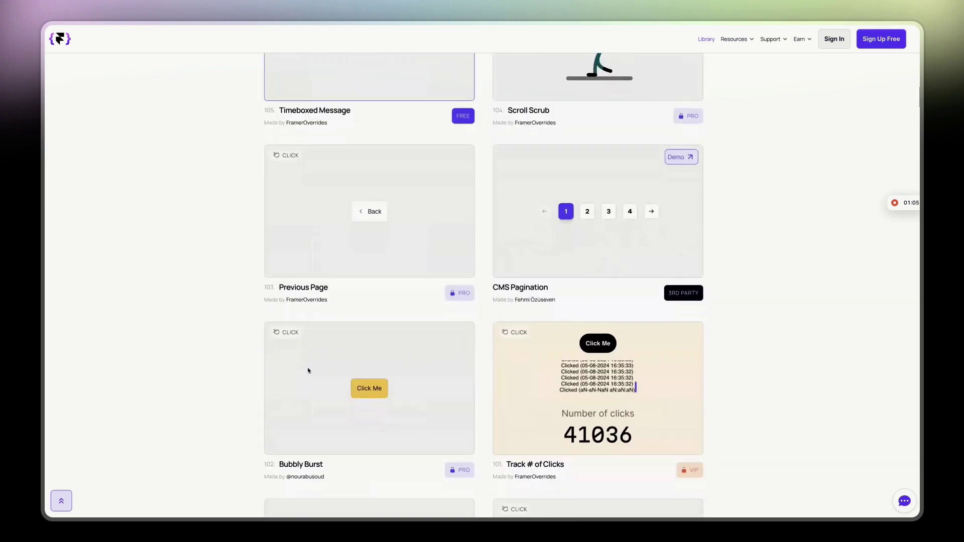
scroll(308, 370, "down", 11)
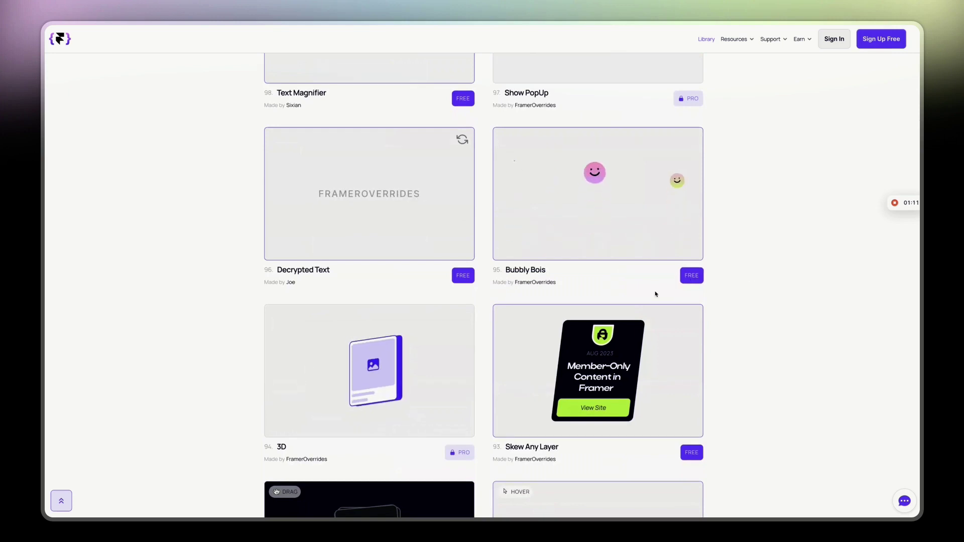
left_click(560, 273)
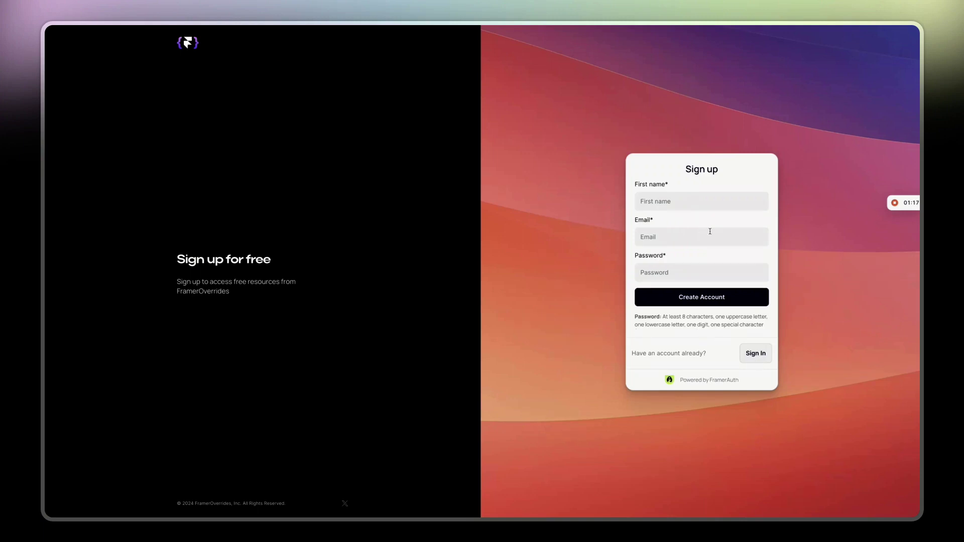
Fill in the sign-up form with the user's name, e-mail address and password, and submit it.
left_click(698, 201)
type("Im")
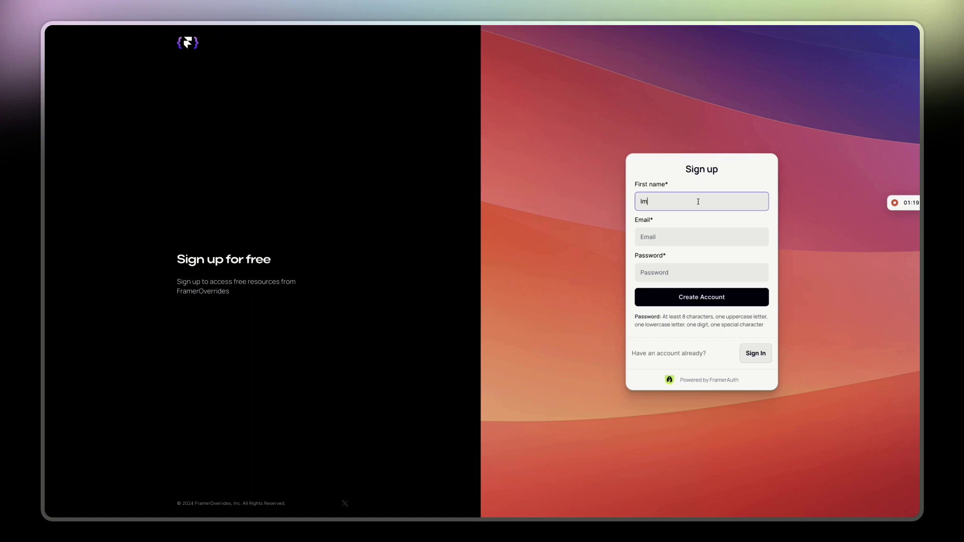
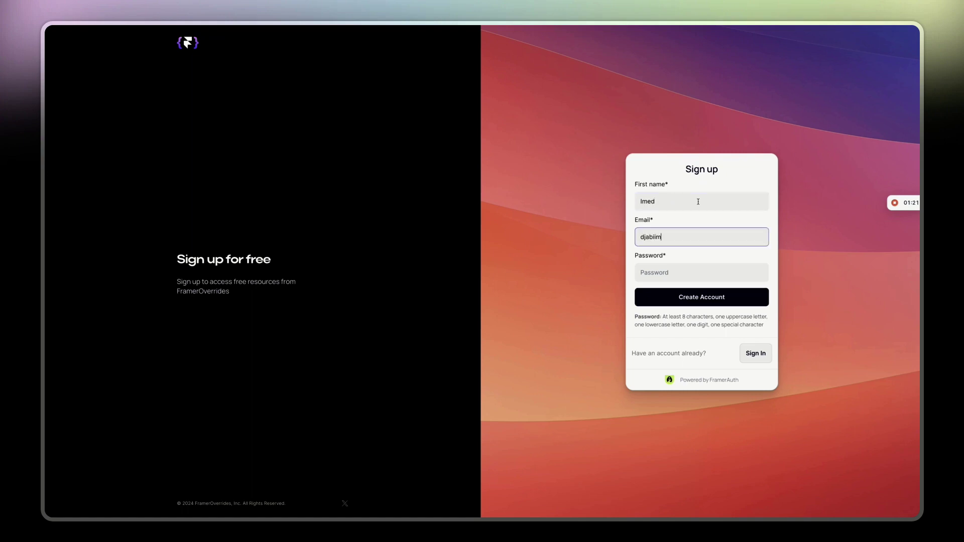
key("Tab")
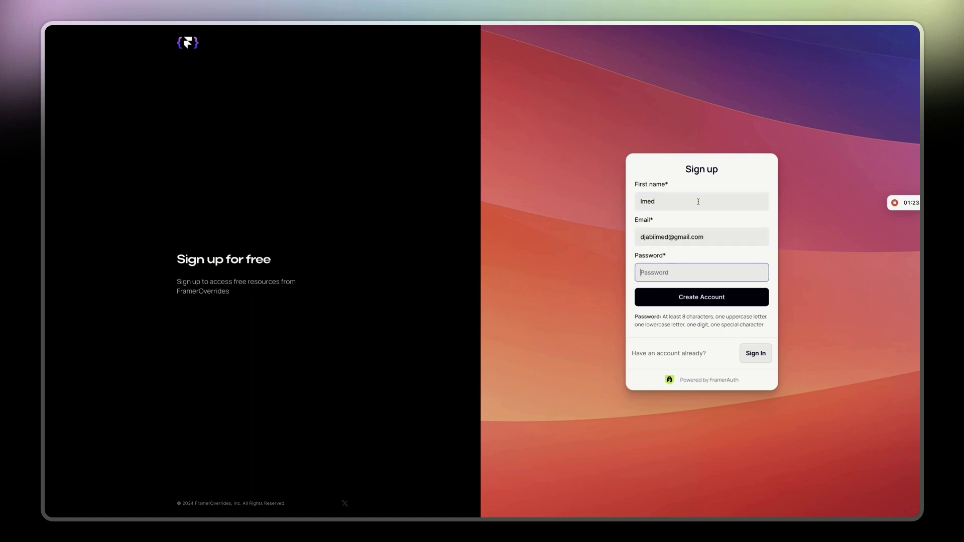
type("•")
key("Return")
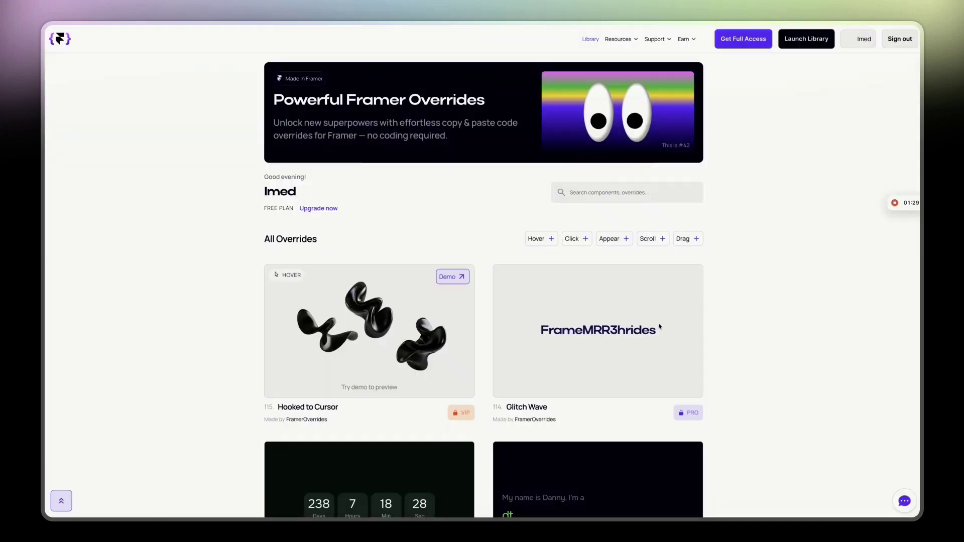
Scroll the library down to the Bubbly Bois card and open its detail page.
scroll(660, 327, "down", 10)
scroll(659, 327, "down", 10)
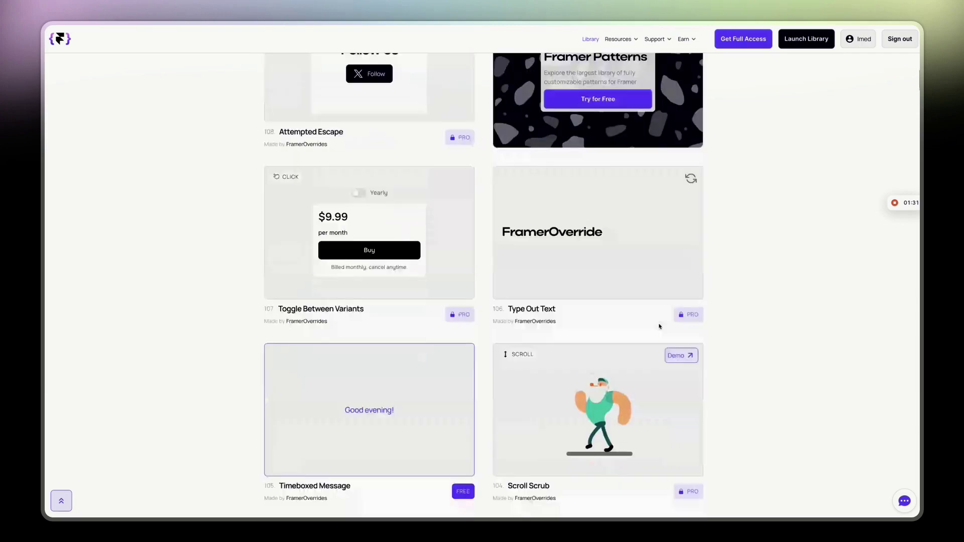
scroll(659, 326, "down", 5)
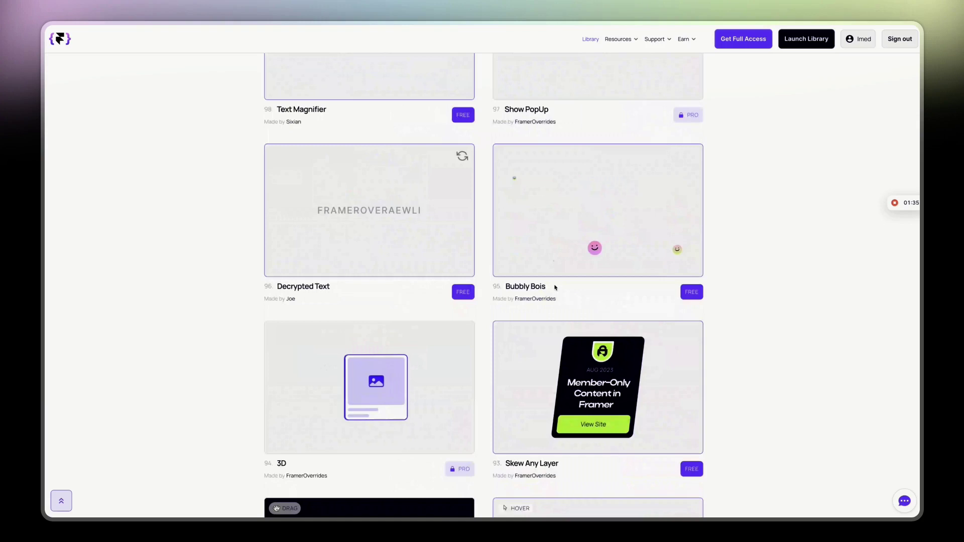
left_click(530, 287)
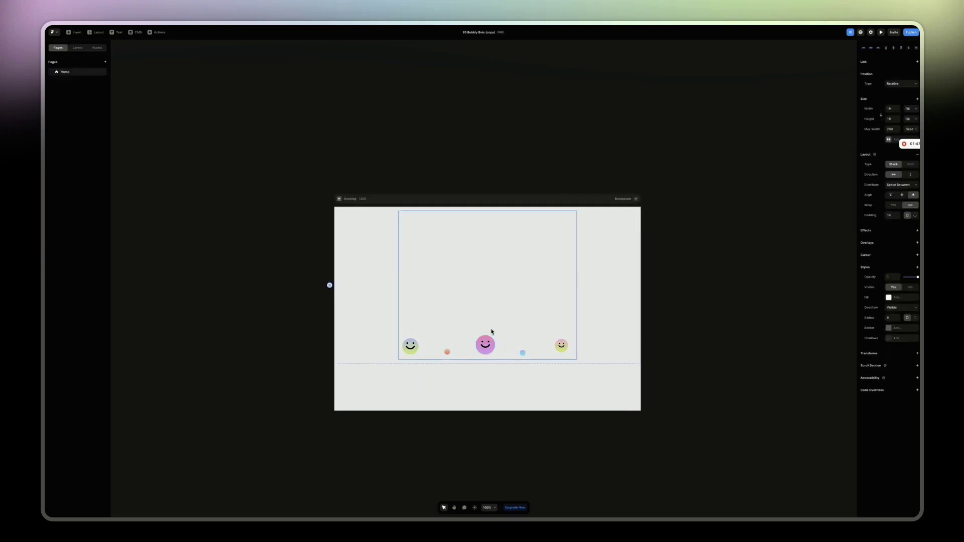
In the remixed project's Layers panel, collapse the bubble frames and select the Stack layer.
left_click(73, 49)
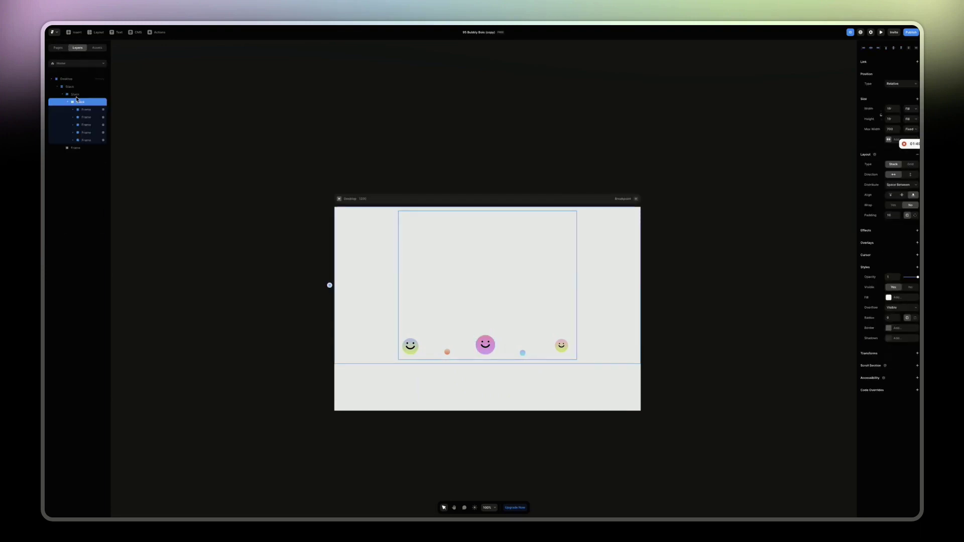
left_click(57, 87)
left_click(78, 89)
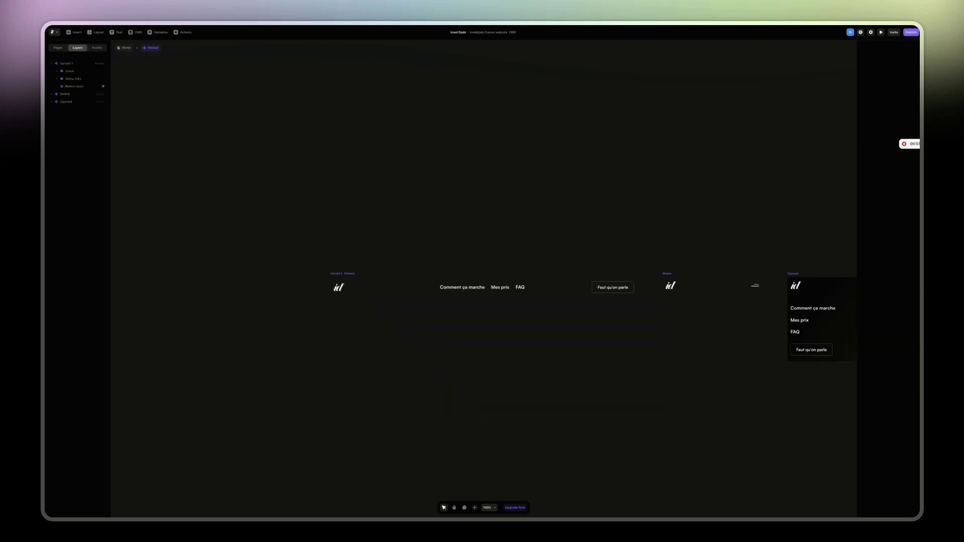
Paste the copied smiley bubbles Stack into the Home page's Desktop frame.
left_click(125, 48)
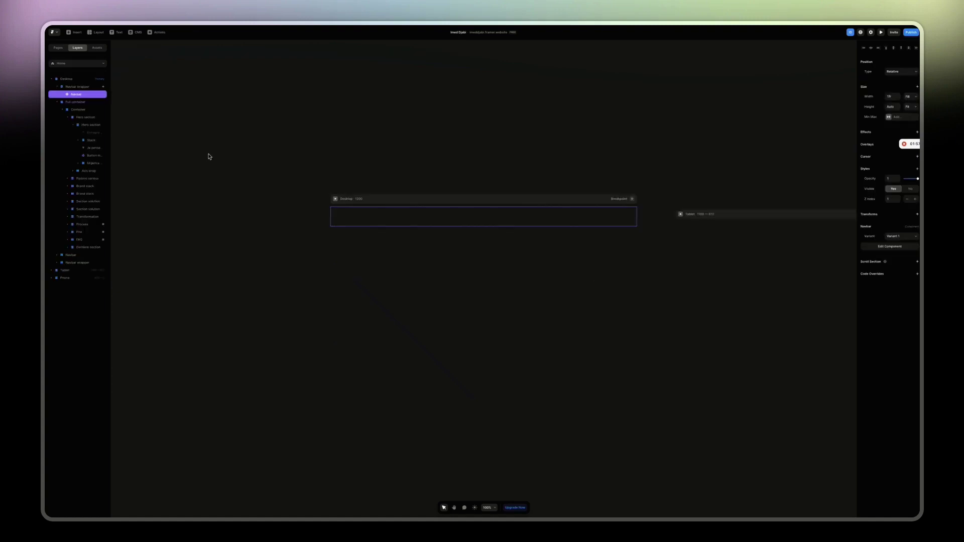
left_click(56, 87)
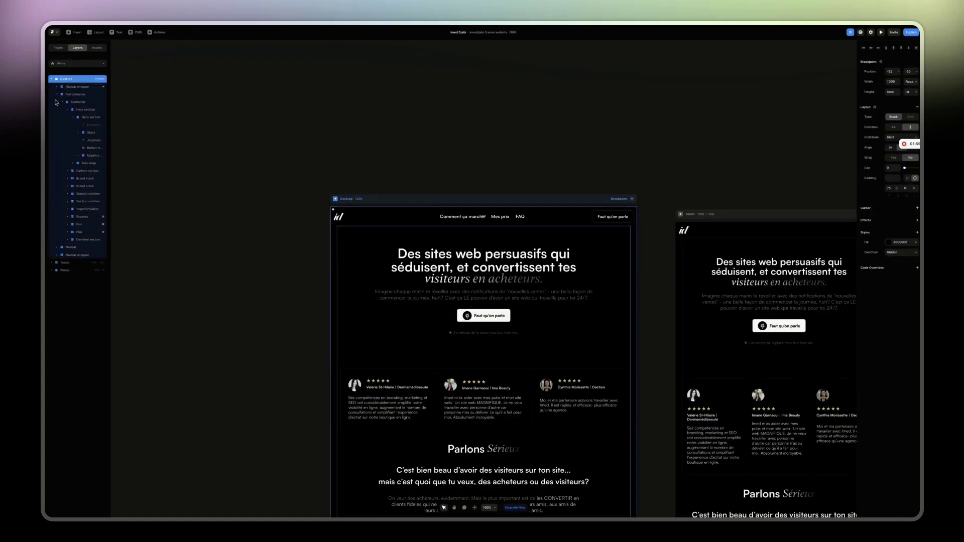
left_click(58, 96)
key("ctrl+v")
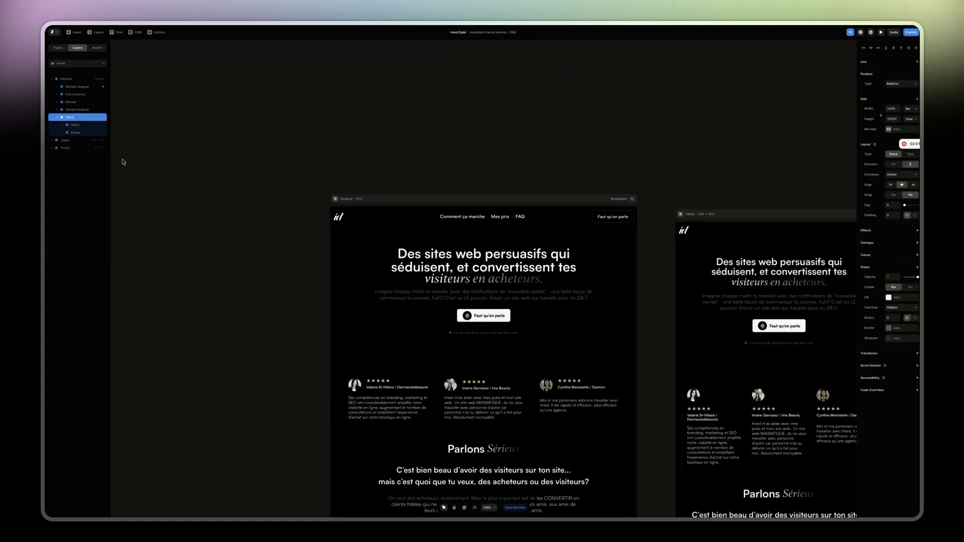
scroll(497, 281, "down", 15)
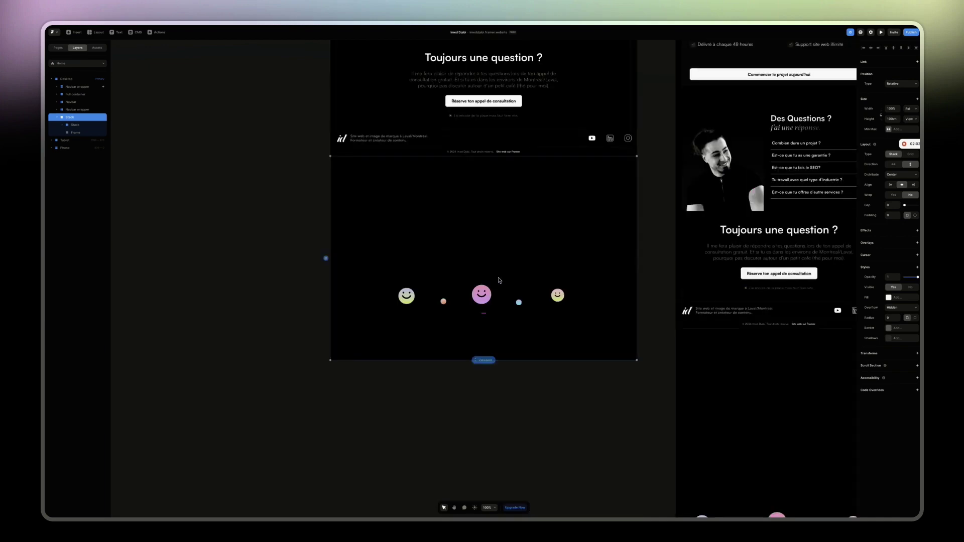
left_click(882, 34)
scroll(592, 196, "down", 10)
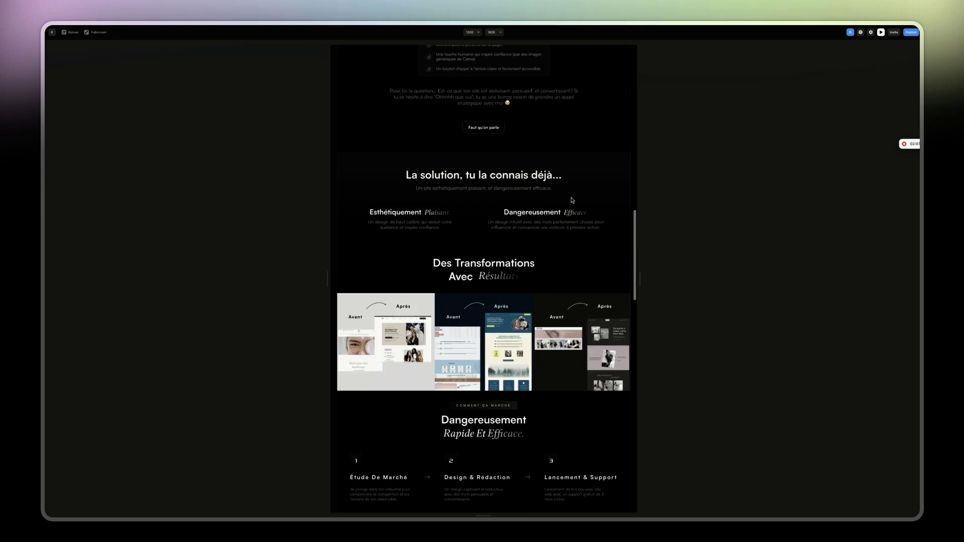
scroll(572, 200, "down", 15)
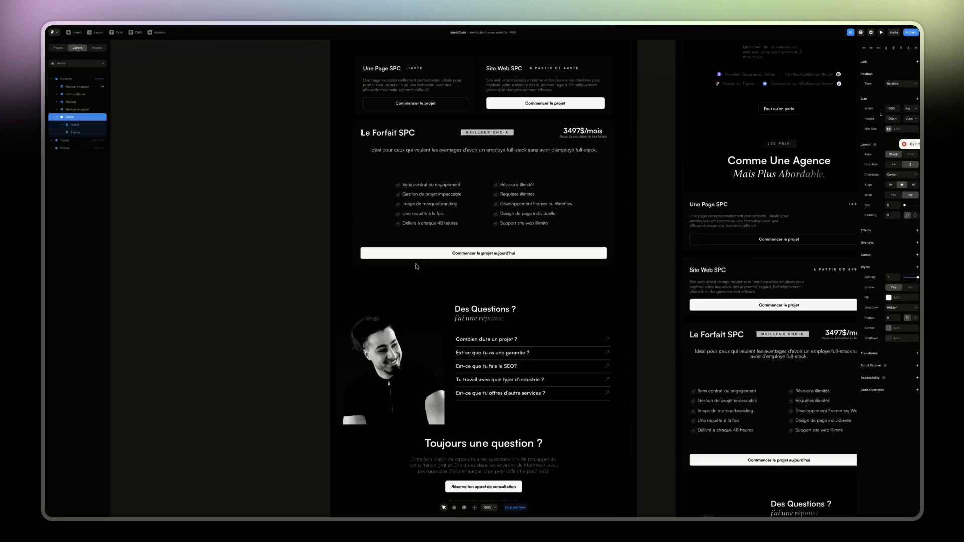
scroll(416, 266, "up", 10)
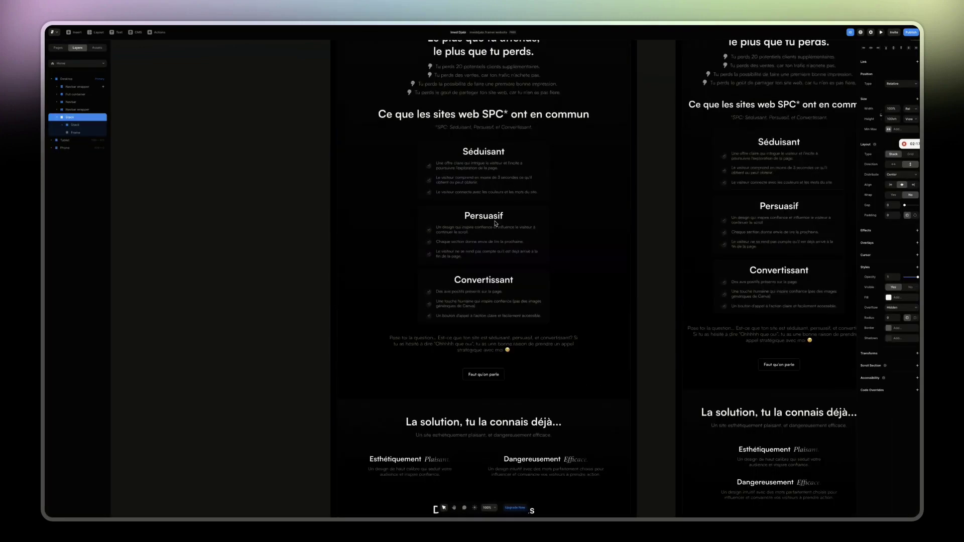
scroll(495, 223, "up", 10)
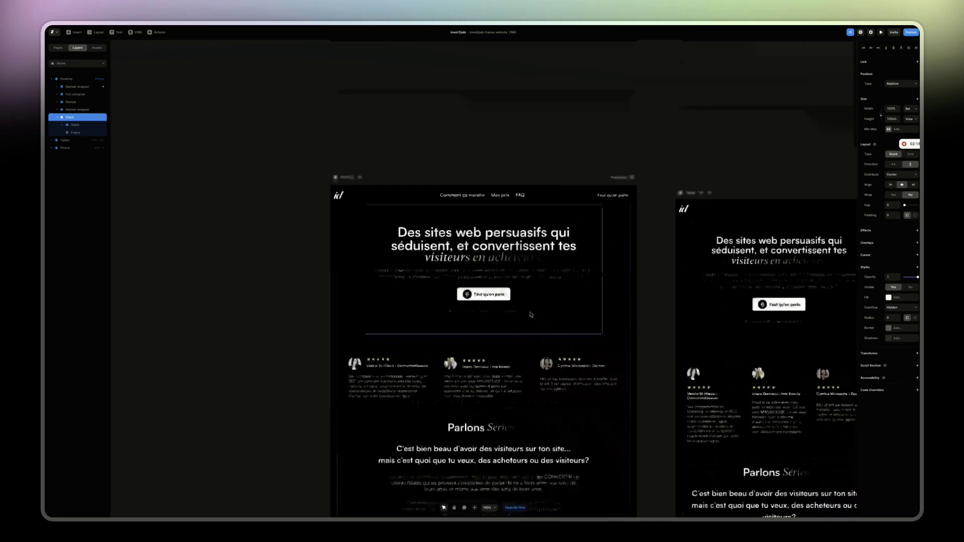
Move the bubbles Stack to the top of Desktop, set Position Type to Absolute, and preview.
left_click(57, 117)
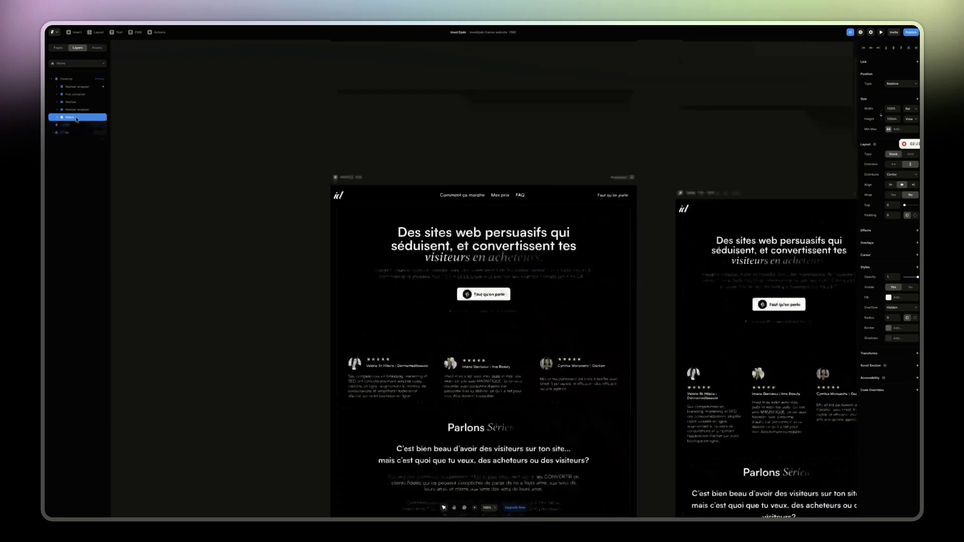
left_click_drag(77, 84, 77, 85)
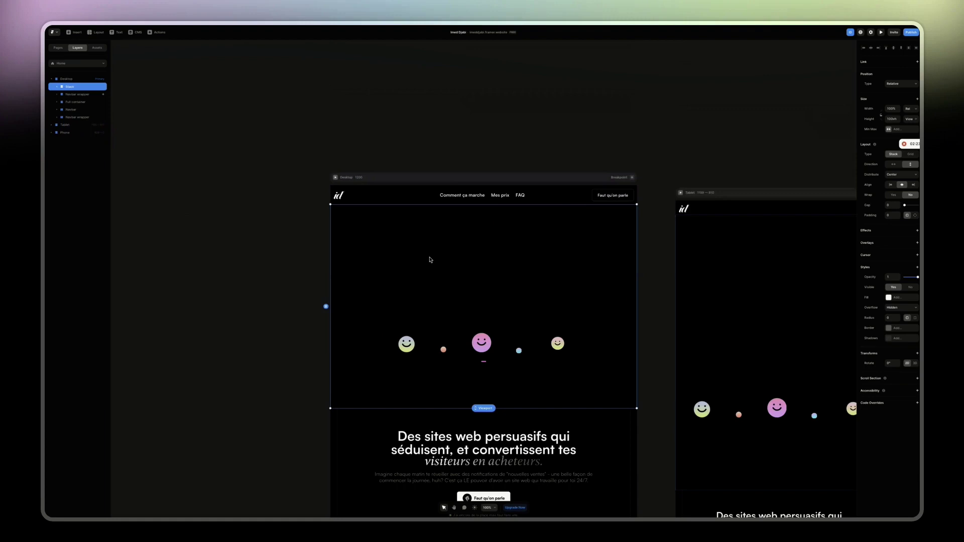
left_click(903, 83)
left_click(897, 92)
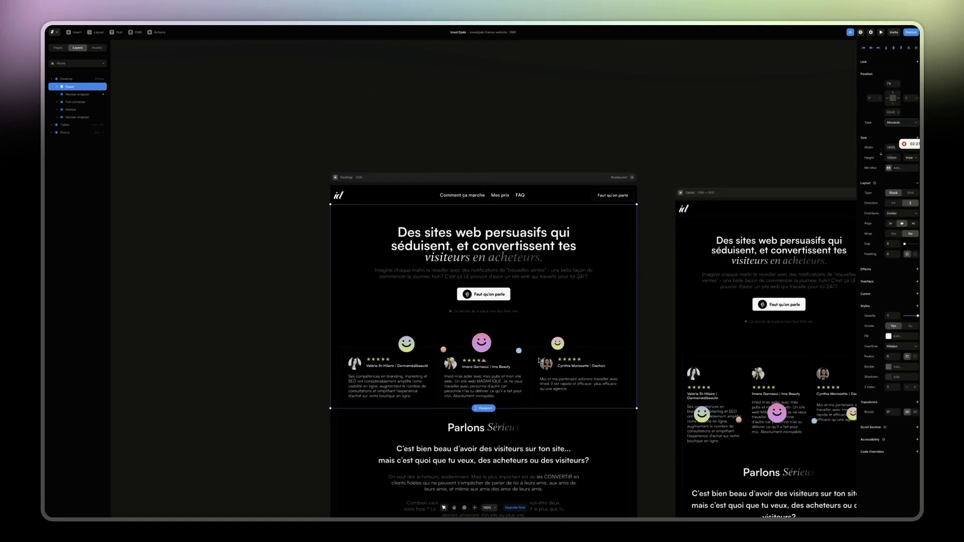
left_click(335, 178)
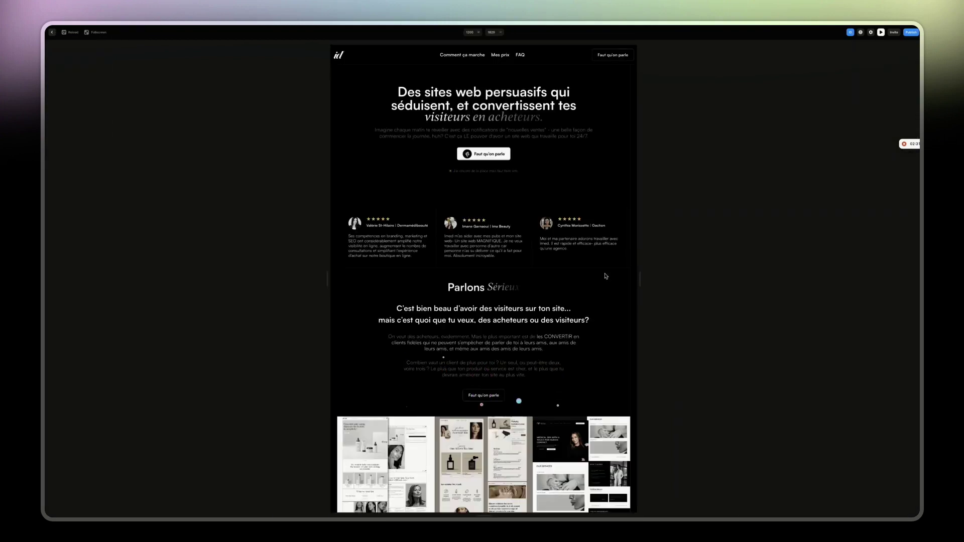
Check the Publish domain status, exit the preview, and view the site full screen.
left_click(913, 33)
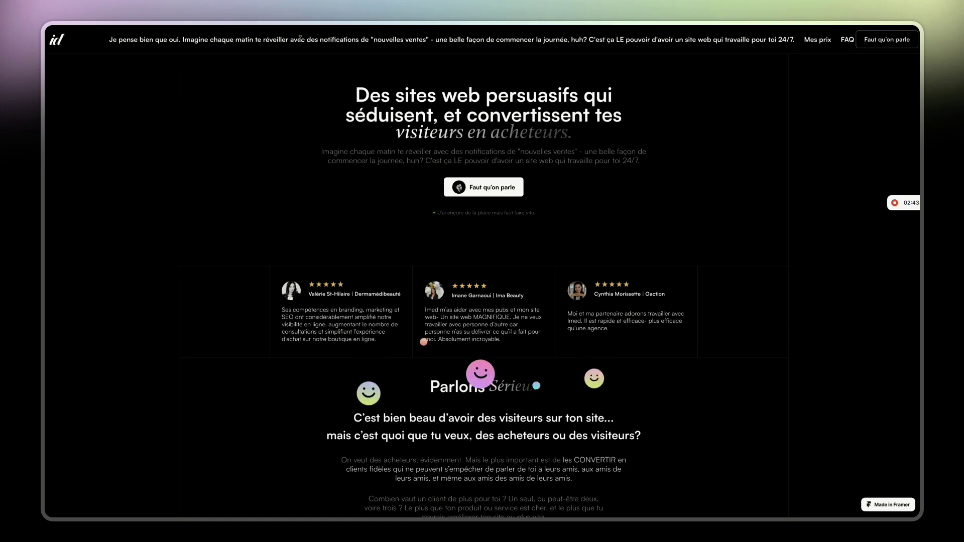
key("Escape")
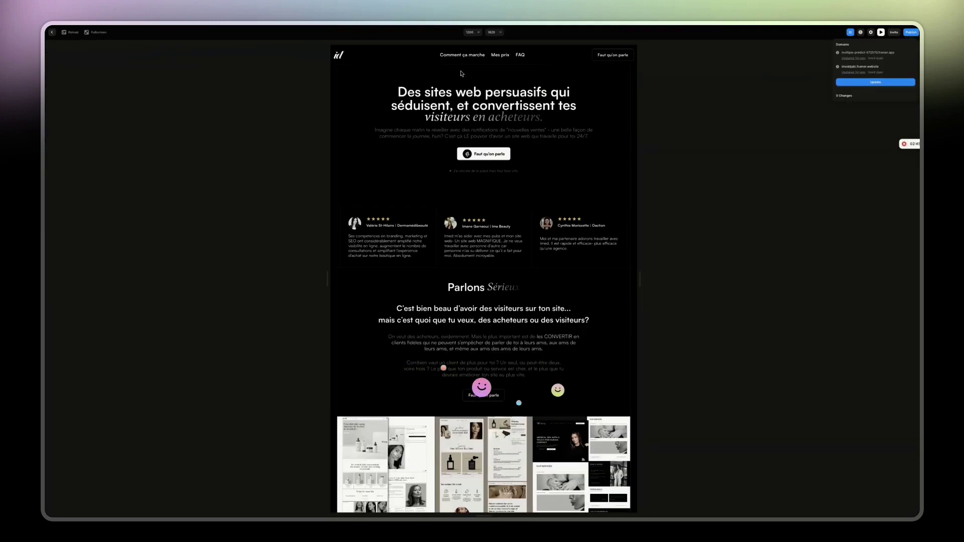
left_click(428, 103)
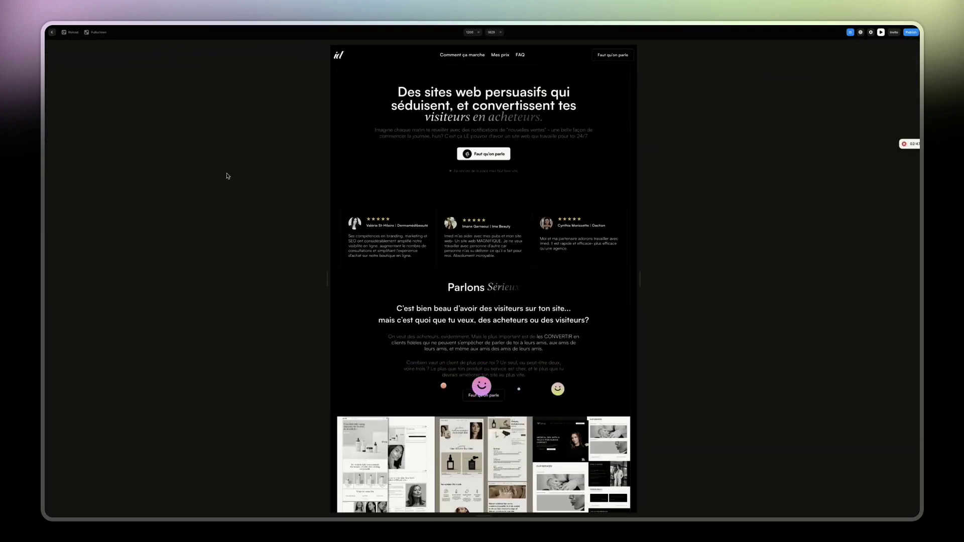
key("Escape")
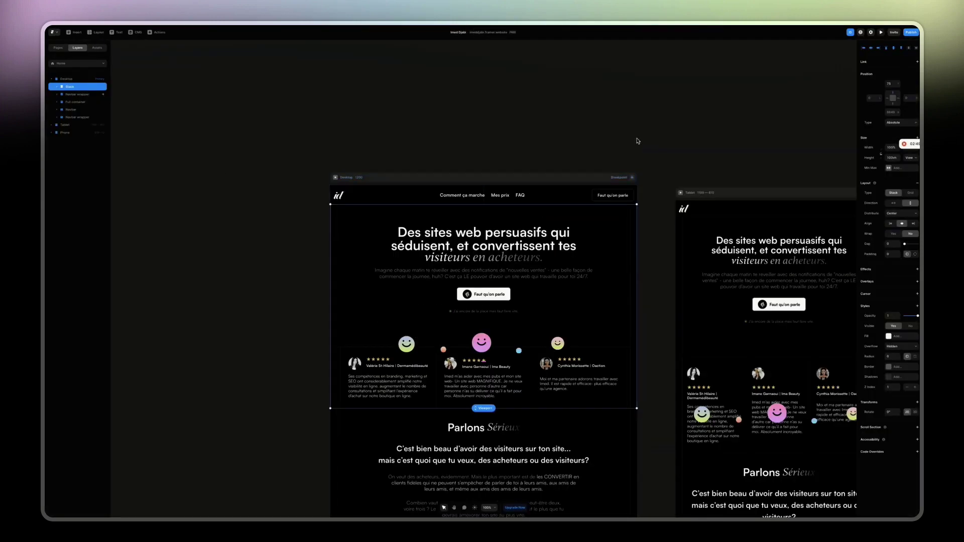
key("super+p")
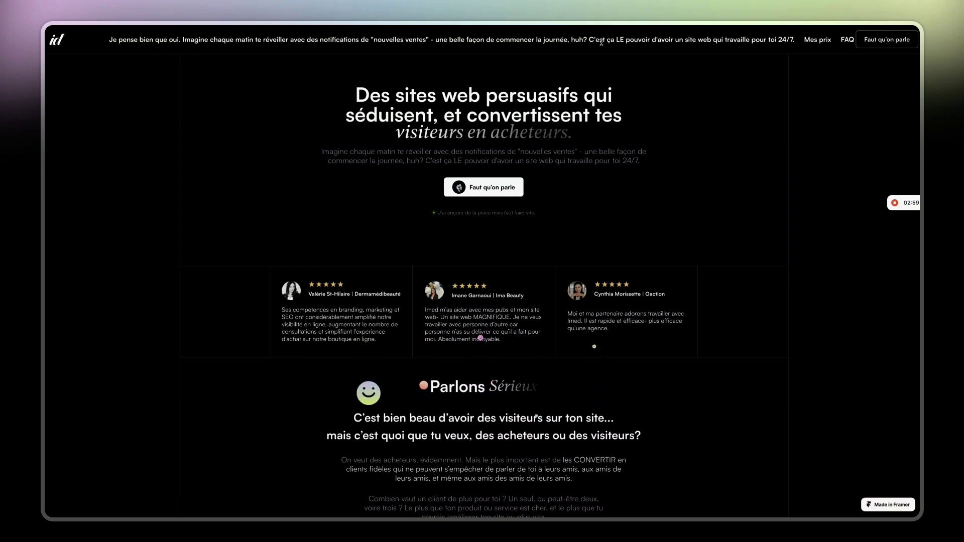
Select and deselect the banner sentence, then return to the Bubbly Bois override page tab.
triple_click(794, 40)
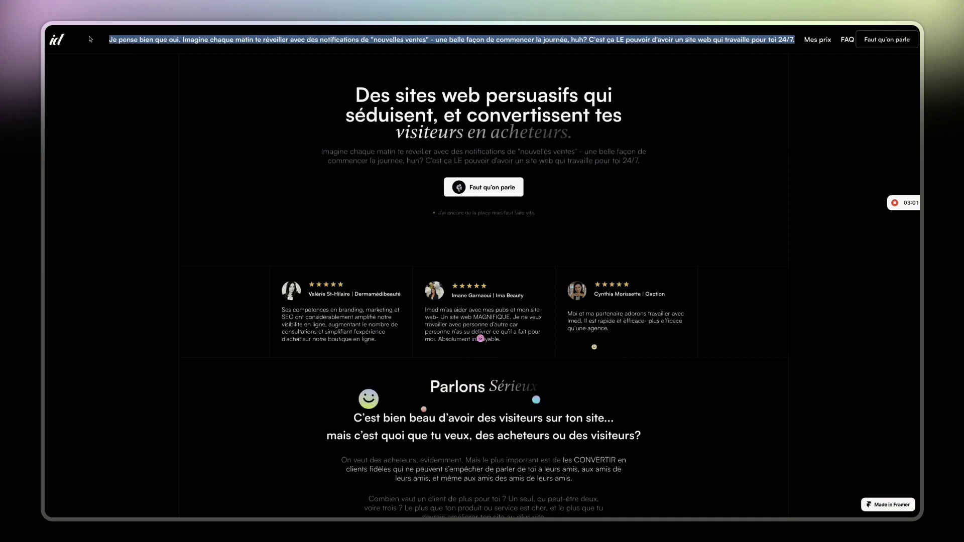
left_click(327, 211)
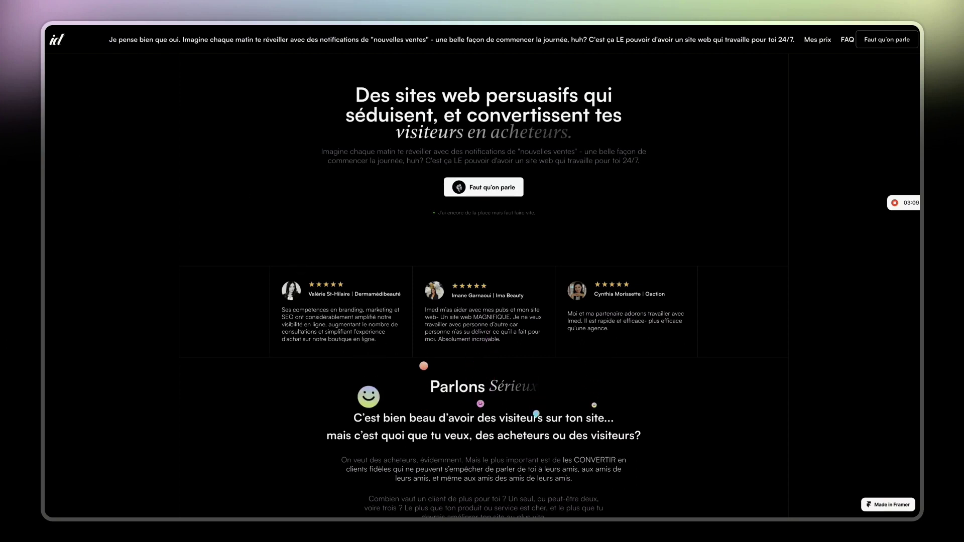
key("ctrl+Tab")
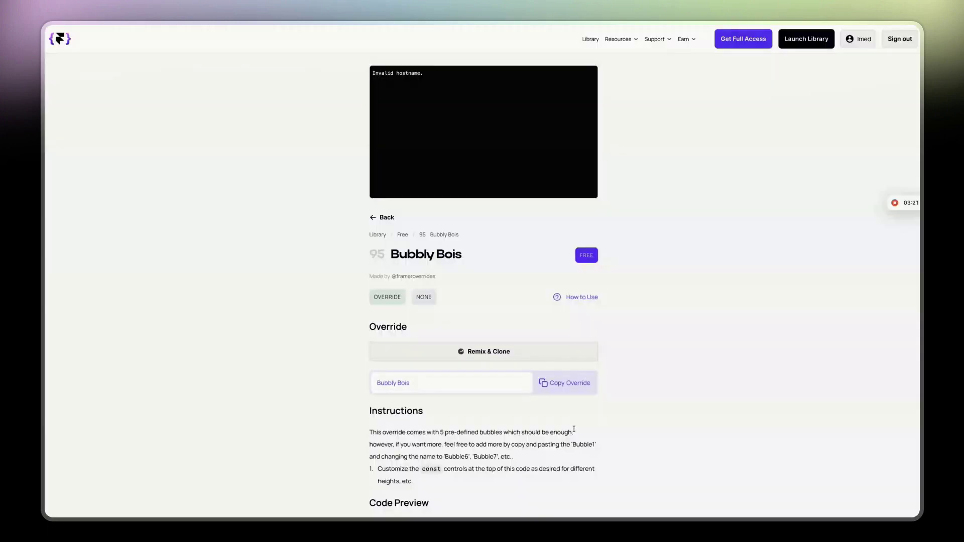
Copy the Bubbly Bois override code, then skim its instructions and code preview.
left_click(574, 384)
scroll(307, 346, "down", 3)
left_click_drag(368, 264, 542, 322)
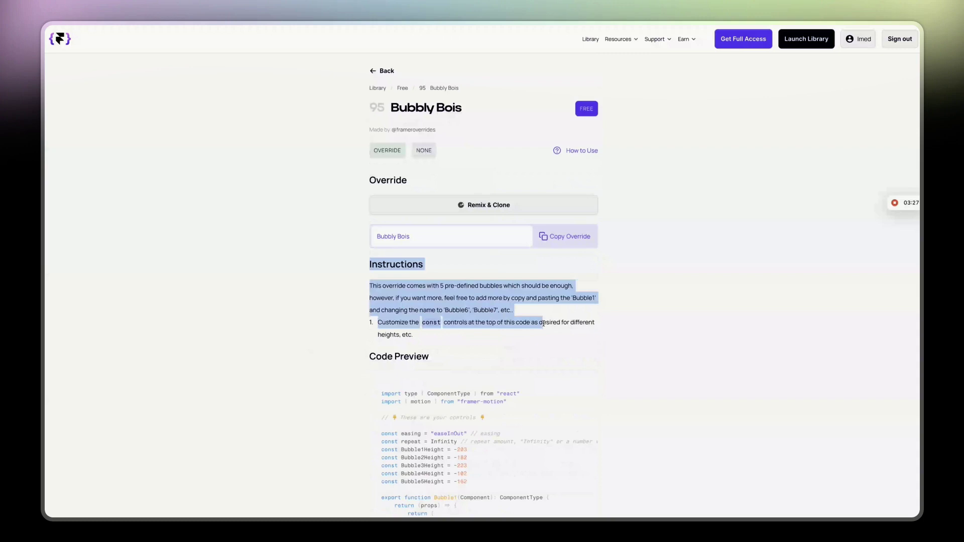
left_click(543, 323)
scroll(486, 339, "down", 3)
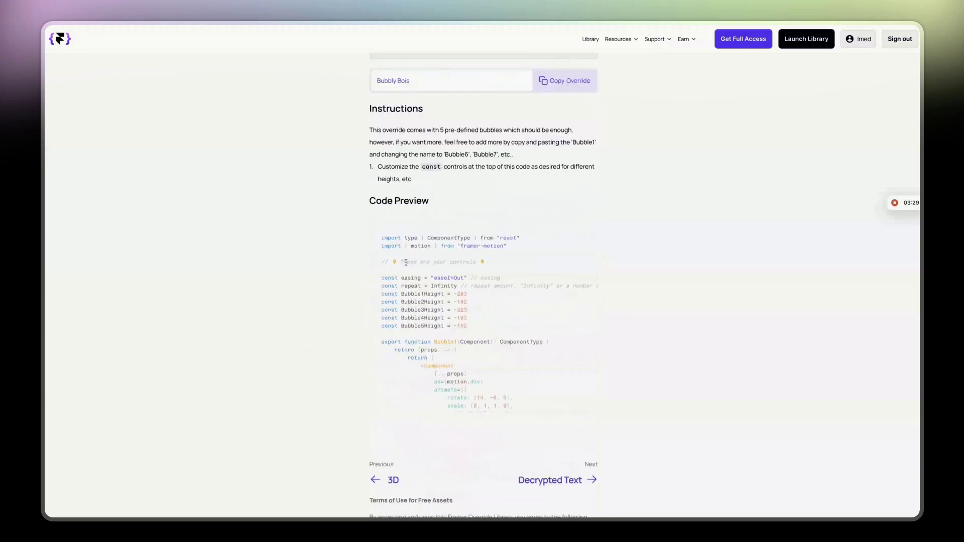
scroll(359, 267, "up", 3)
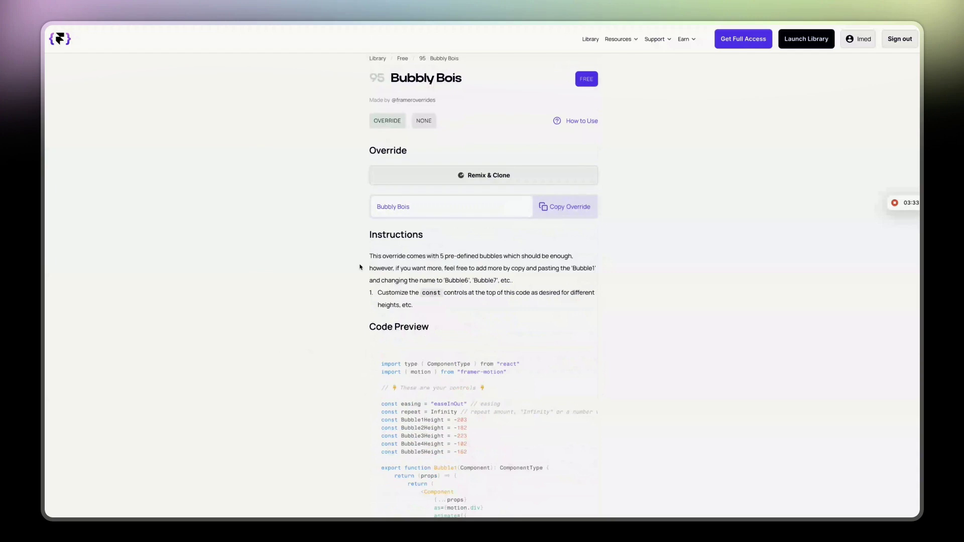
Copy the Bubbly Bois override again and highlight its instructions on adding bubbles.
left_click(566, 207)
scroll(328, 207, "down", 2)
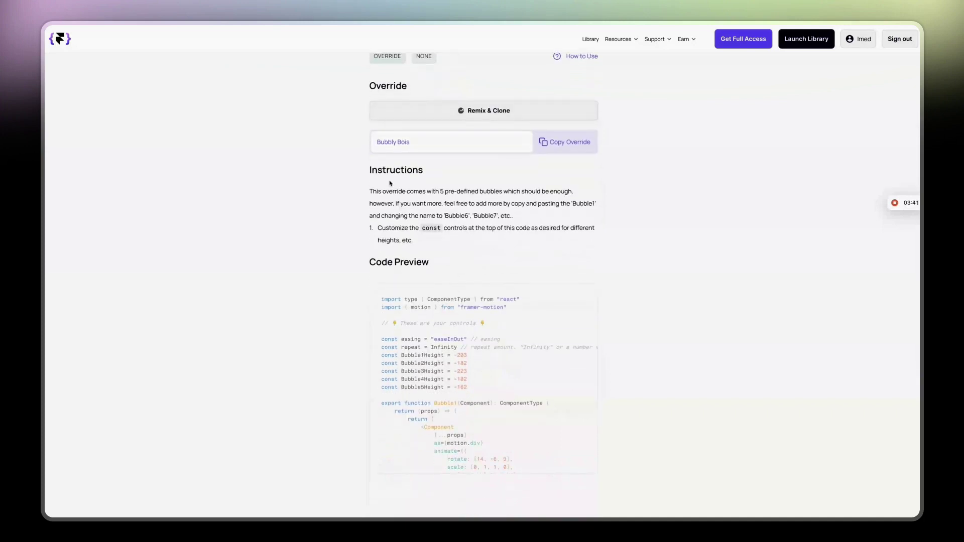
left_click_drag(448, 218, 531, 252)
left_click(530, 254)
scroll(527, 255, "up", 3)
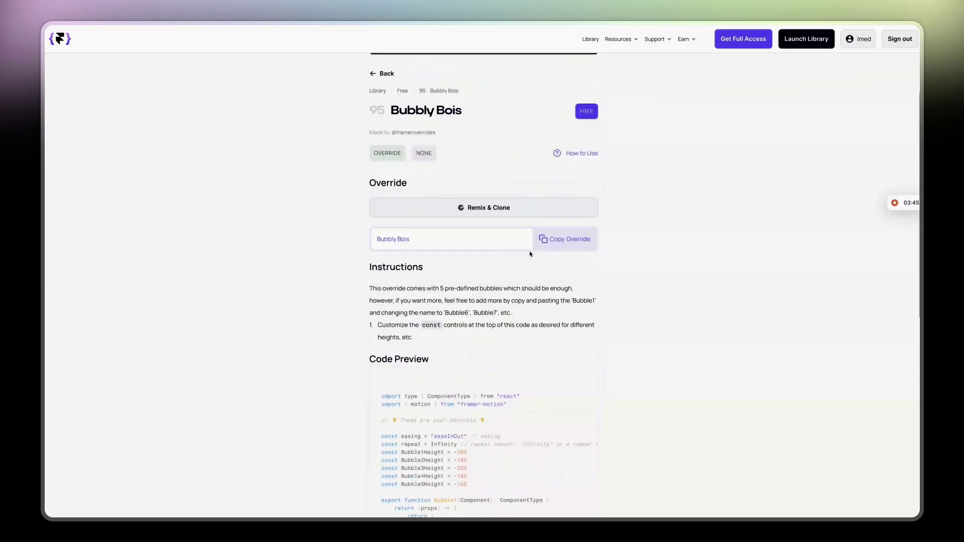